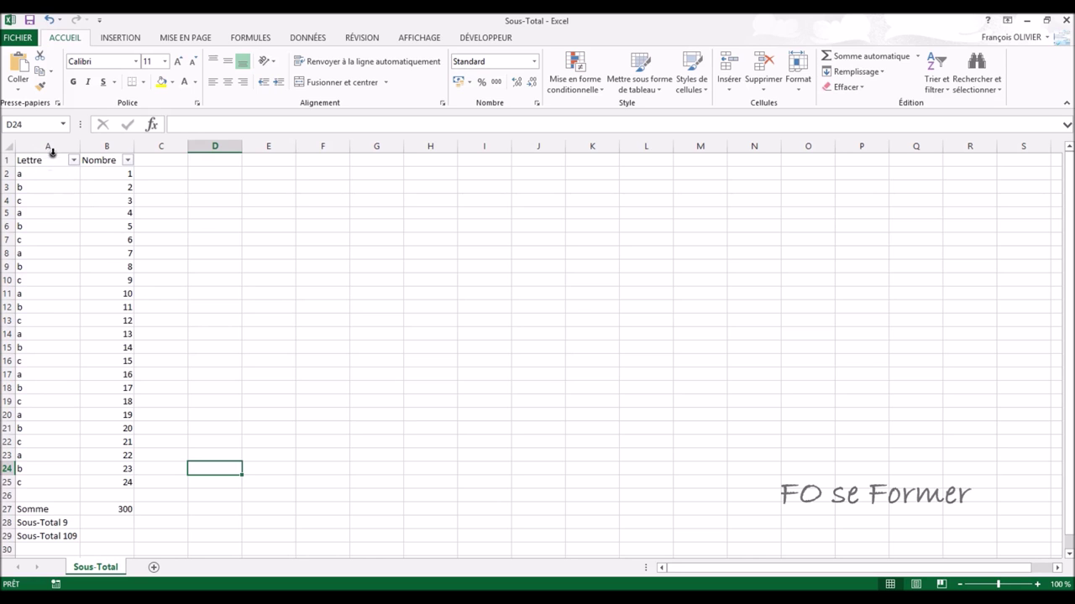
# - Inspect the Lettre letters, the first and last Nombre values, and the SOMME formula in B27
pyautogui.moveTo(37, 171); pyautogui.dragTo(39, 208)
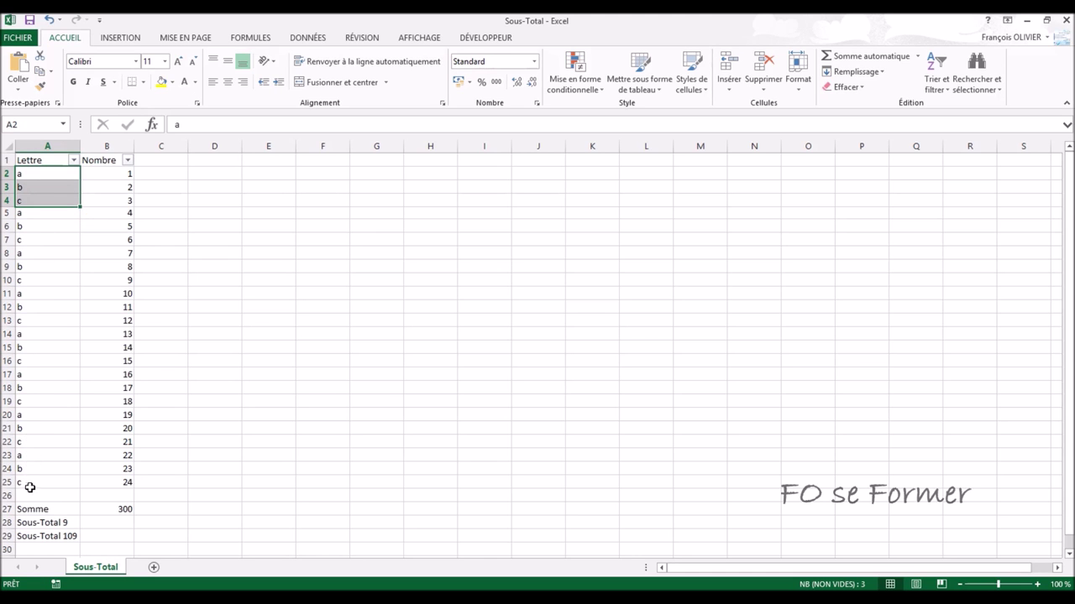
pyautogui.click(118, 174)
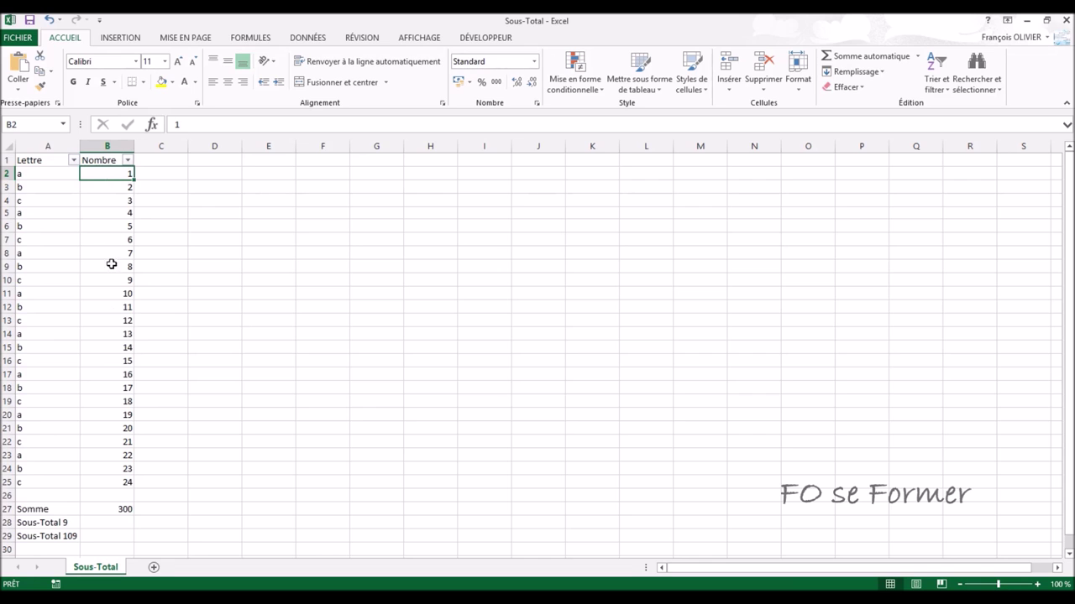
pyautogui.click(123, 482)
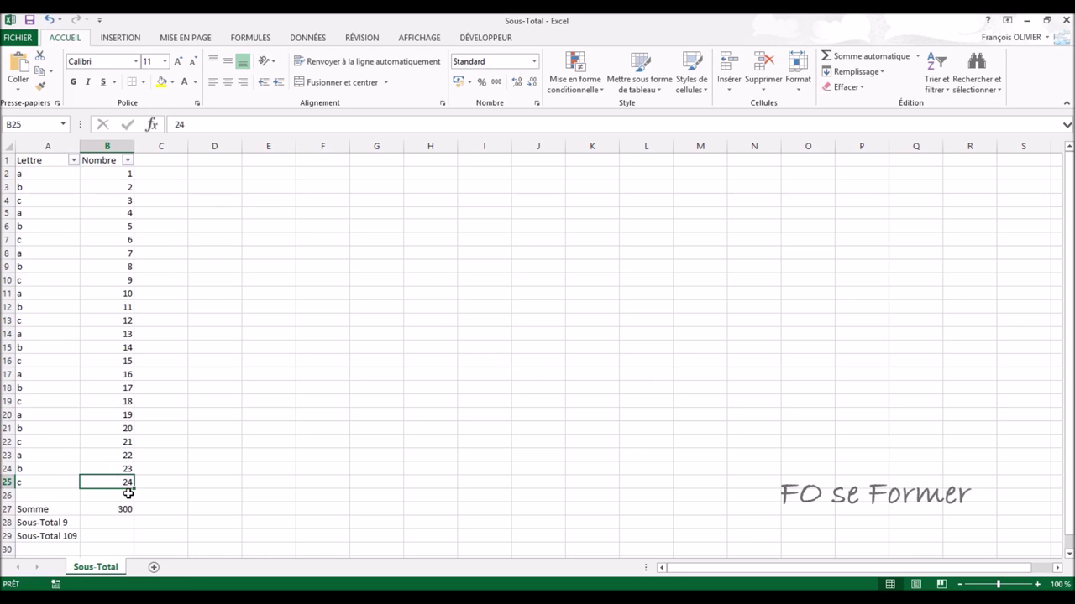
pyautogui.click(96, 508)
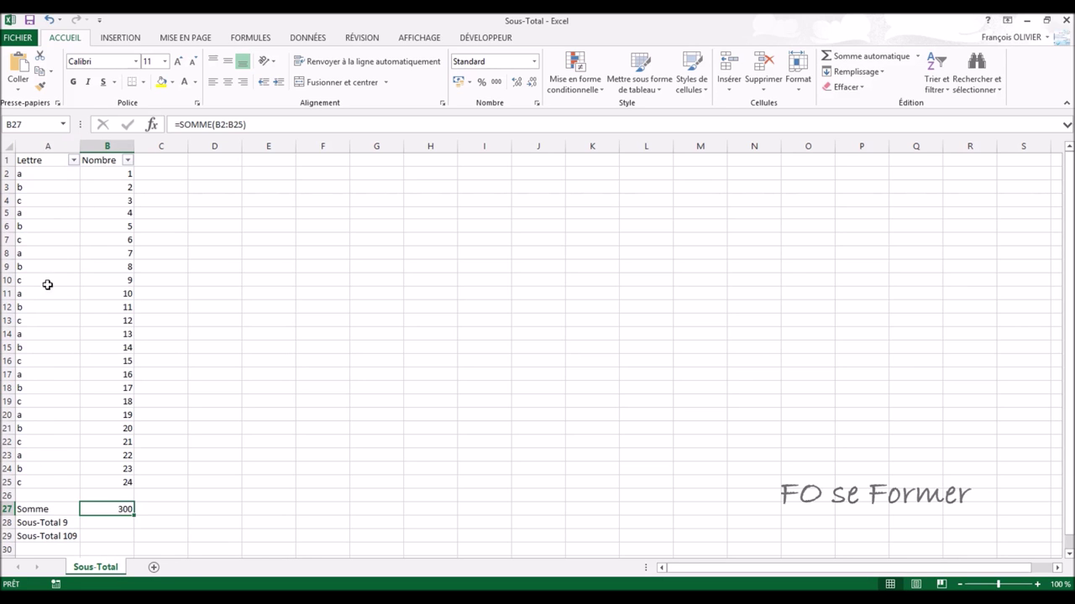
# - Filter out the b rows in Lettre, leaving 16 of 24 records, then shrink a row's height
pyautogui.click(74, 161)
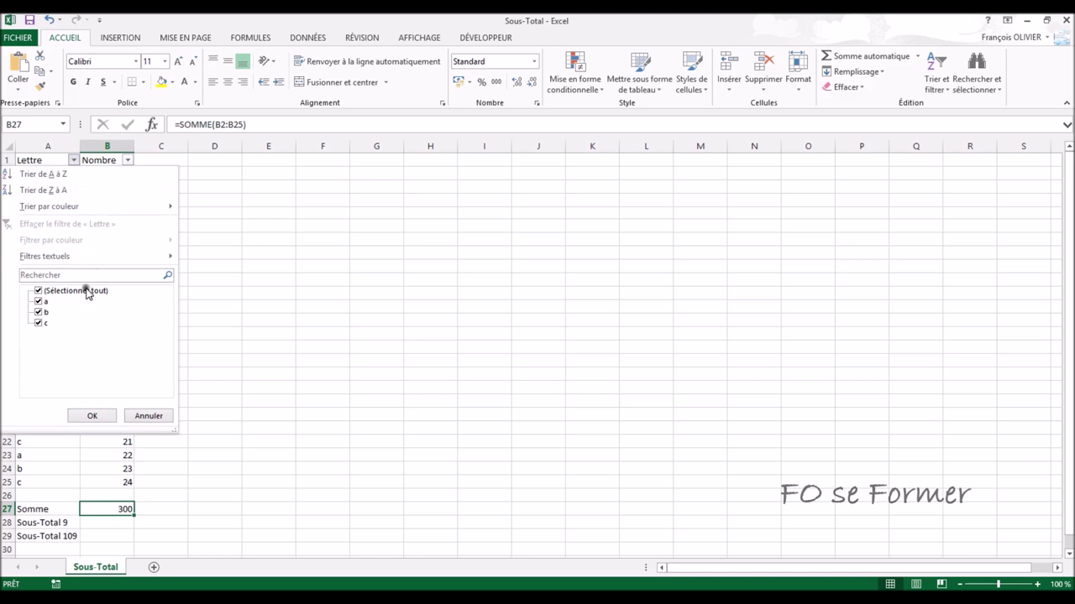
pyautogui.click(39, 312)
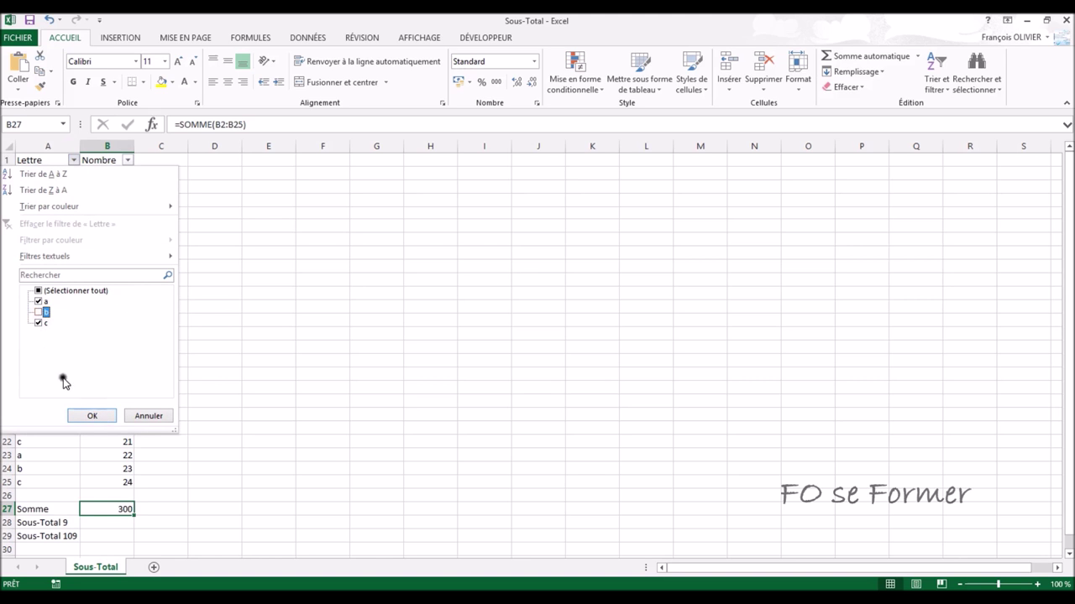
pyautogui.click(92, 416)
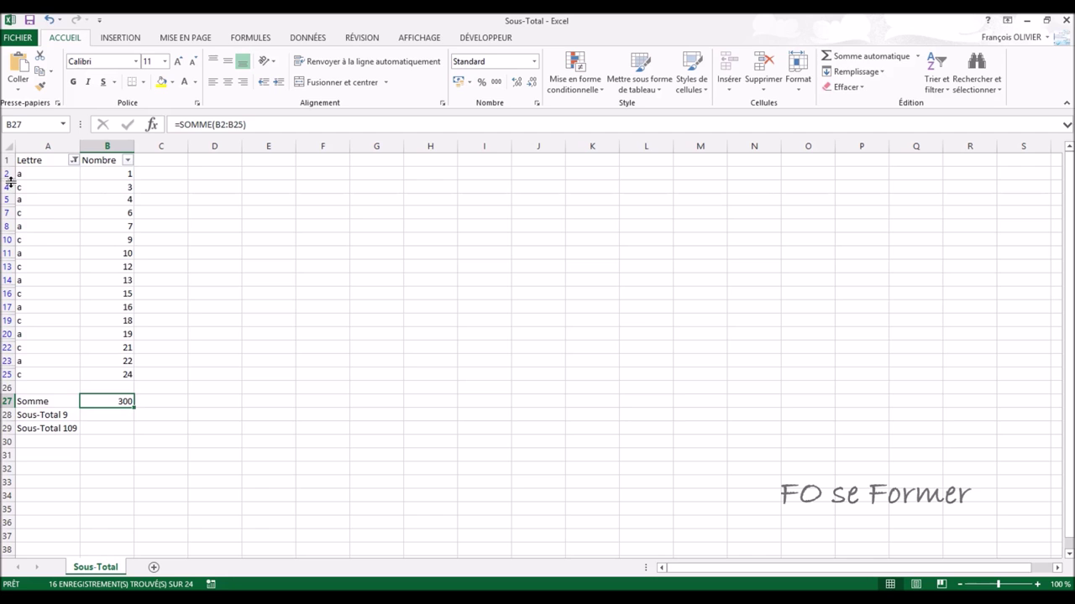
pyautogui.moveTo(10, 181); pyautogui.dragTo(11, 197)
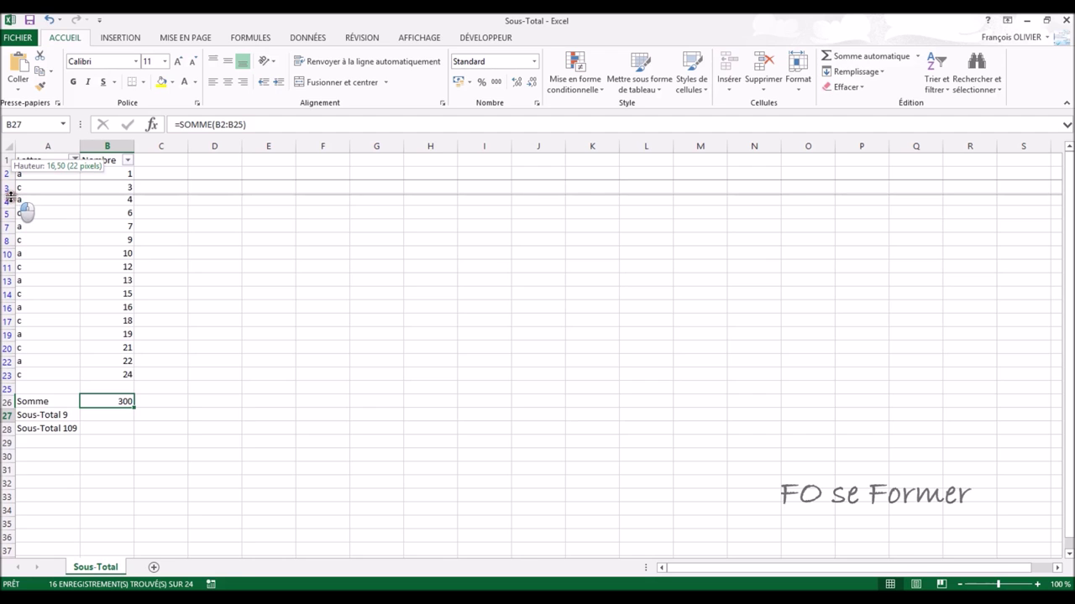
# - Restore the row height and re-include b in the Lettre filter so all 24 rows show
pyautogui.moveTo(10, 196); pyautogui.dragTo(10, 194)
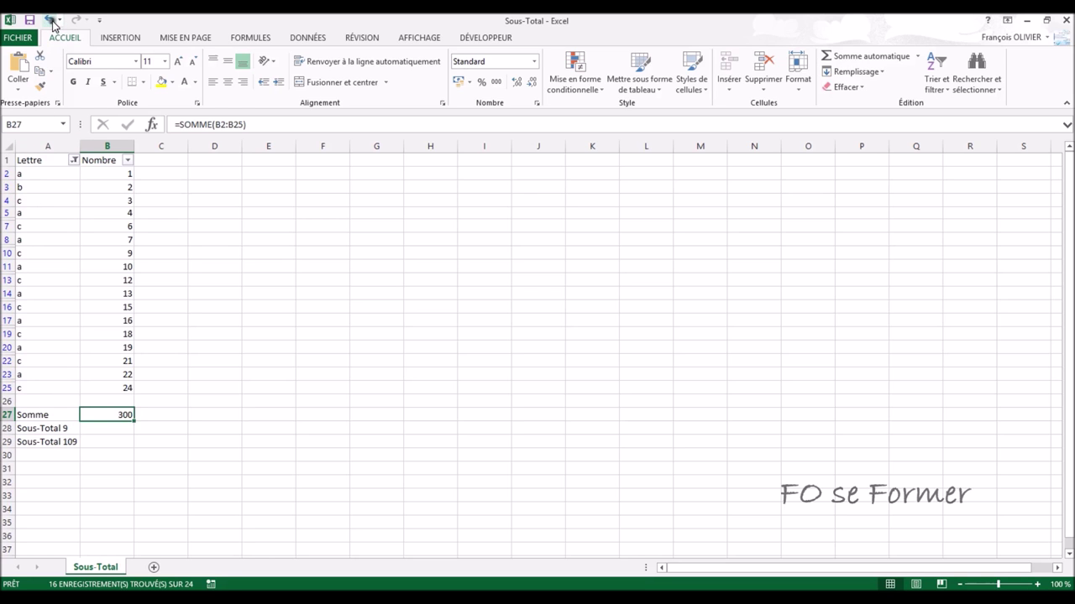
pyautogui.click(74, 159)
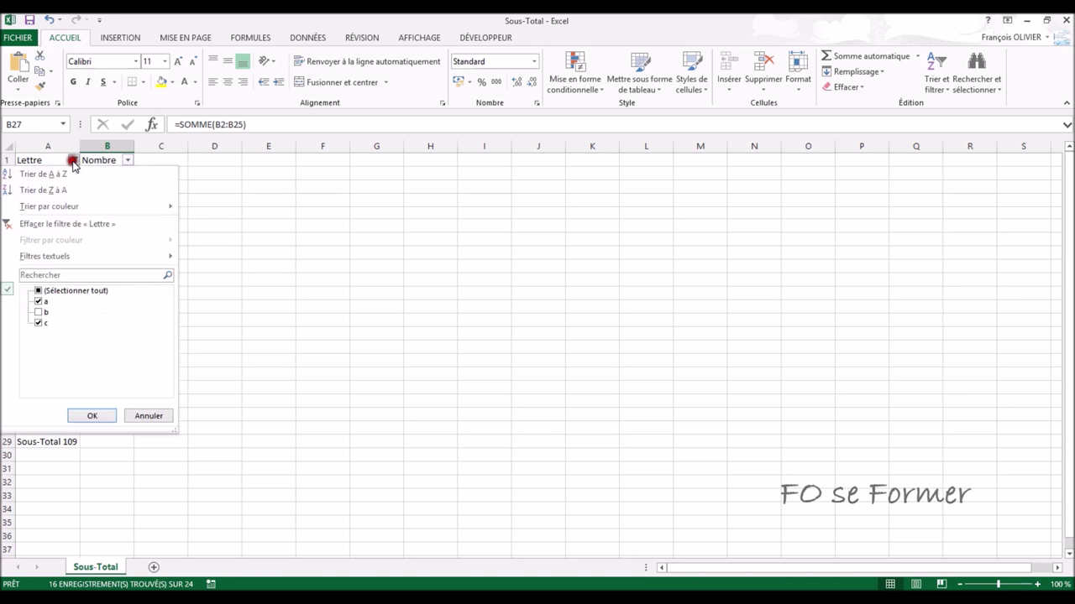
pyautogui.click(38, 312)
pyautogui.click(77, 416)
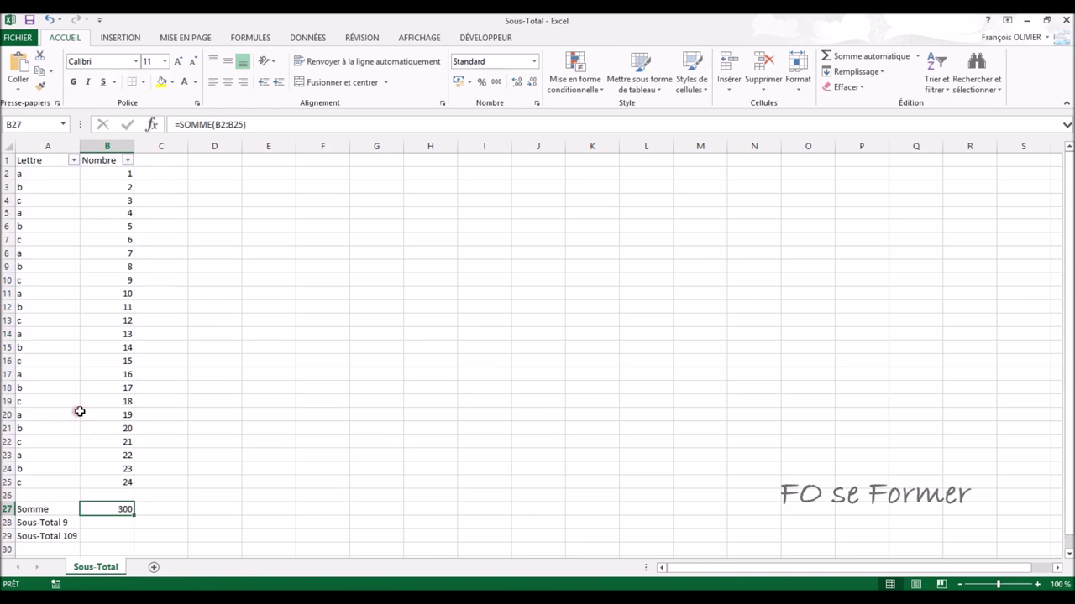
pyautogui.click(119, 522)
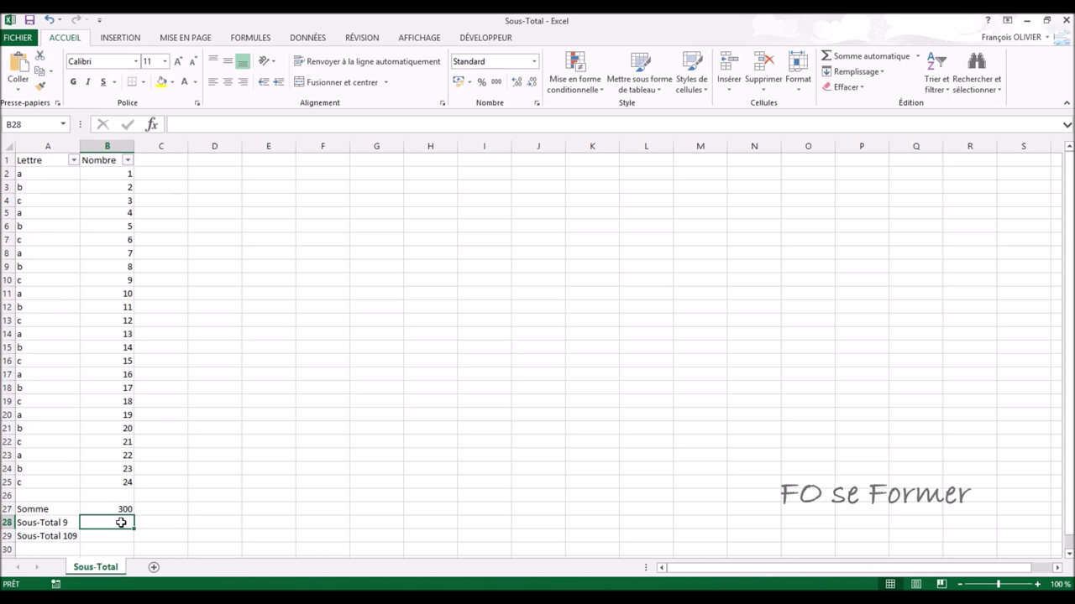
# - Enter =SOUS.TOTAL( with function number 9 (SOMME) in B28 and open its arguments dialog
pyautogui.write('=sous')
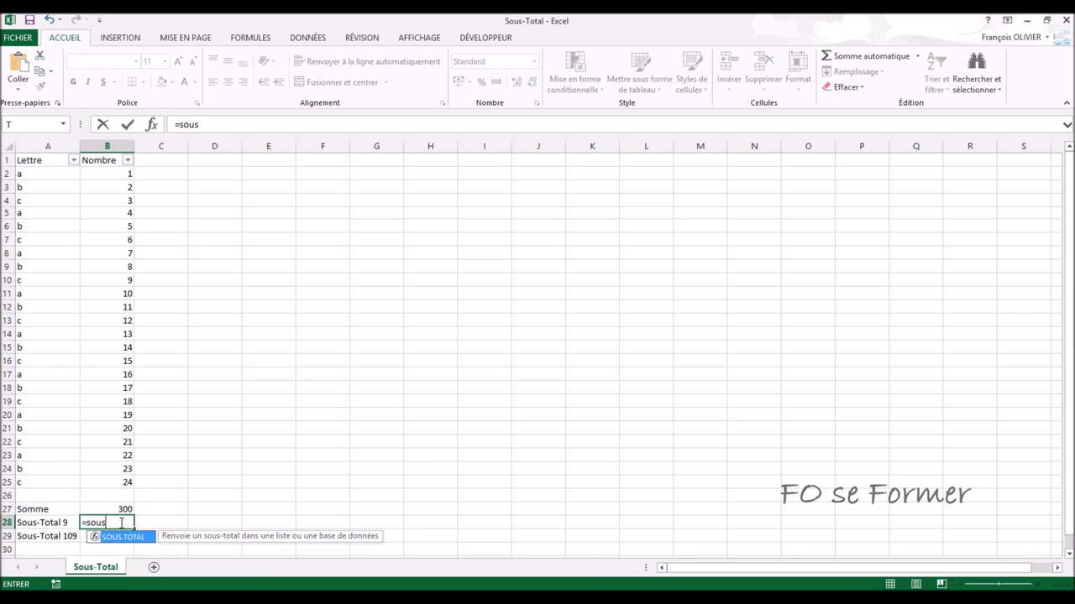
pyautogui.doubleClick(122, 539)
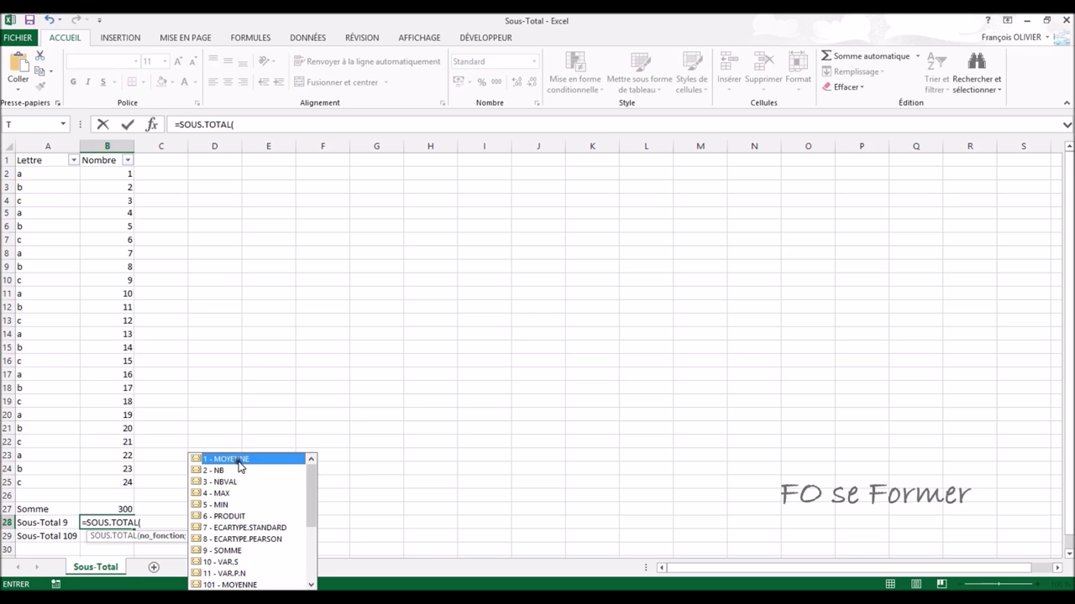
pyautogui.click(234, 470)
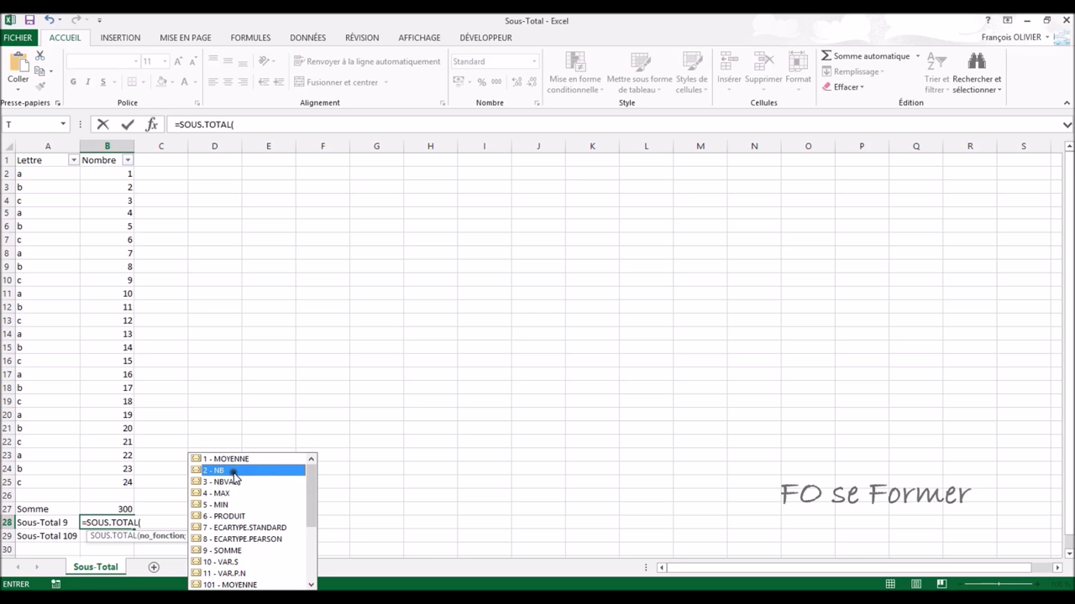
pyautogui.click(235, 482)
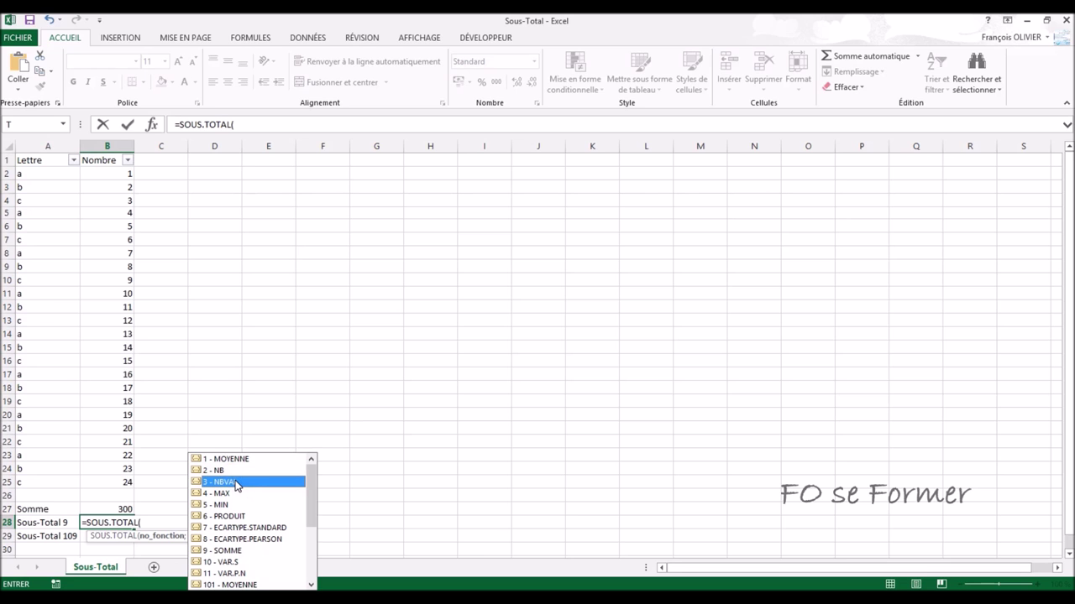
pyautogui.click(233, 494)
pyautogui.click(233, 505)
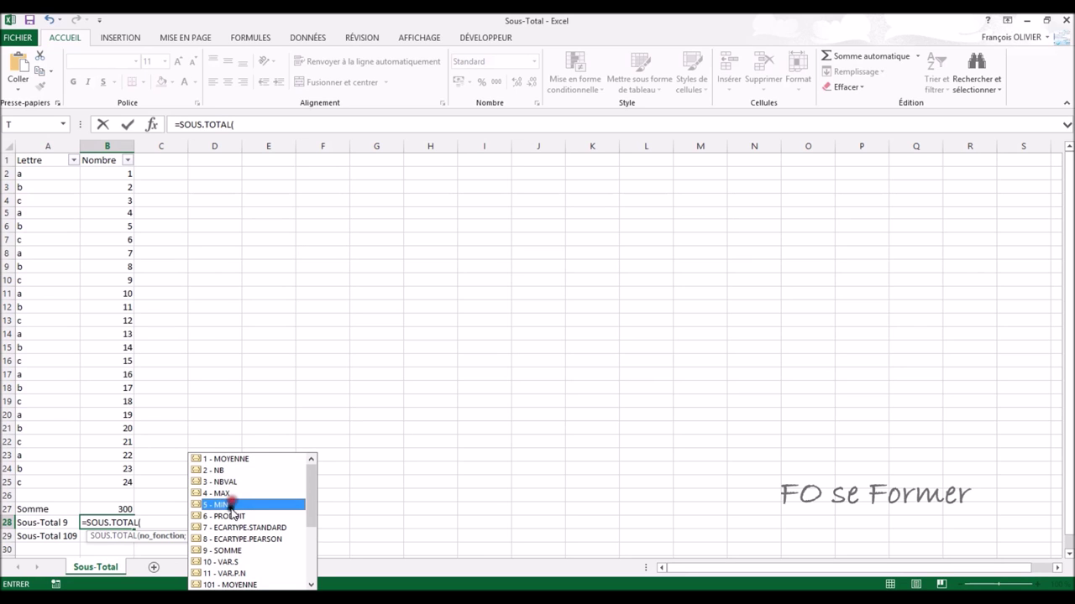
pyautogui.click(233, 550)
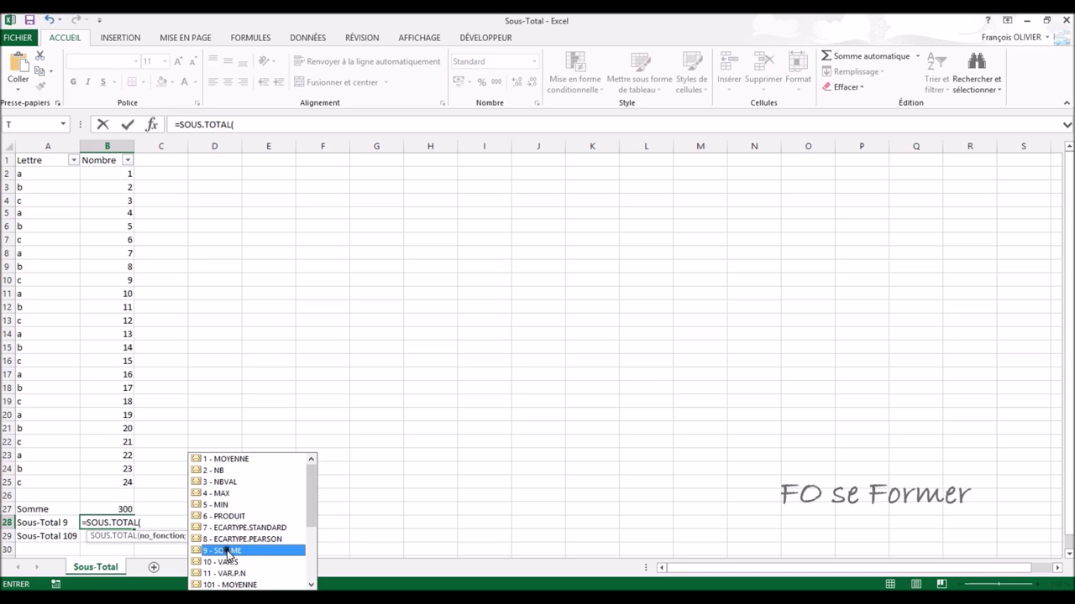
pyautogui.doubleClick(226, 552)
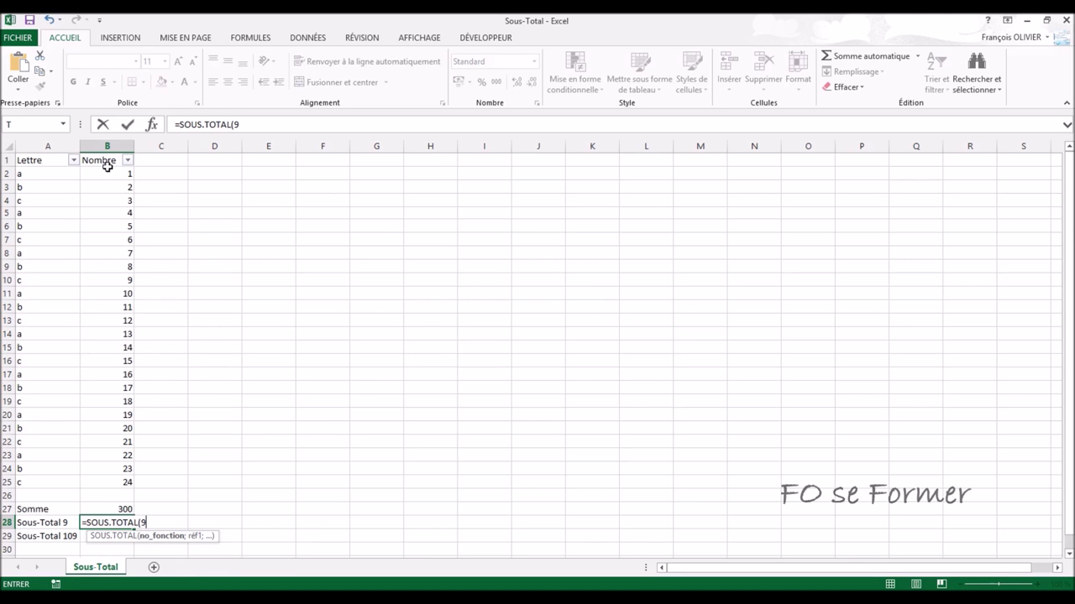
pyautogui.click(151, 126)
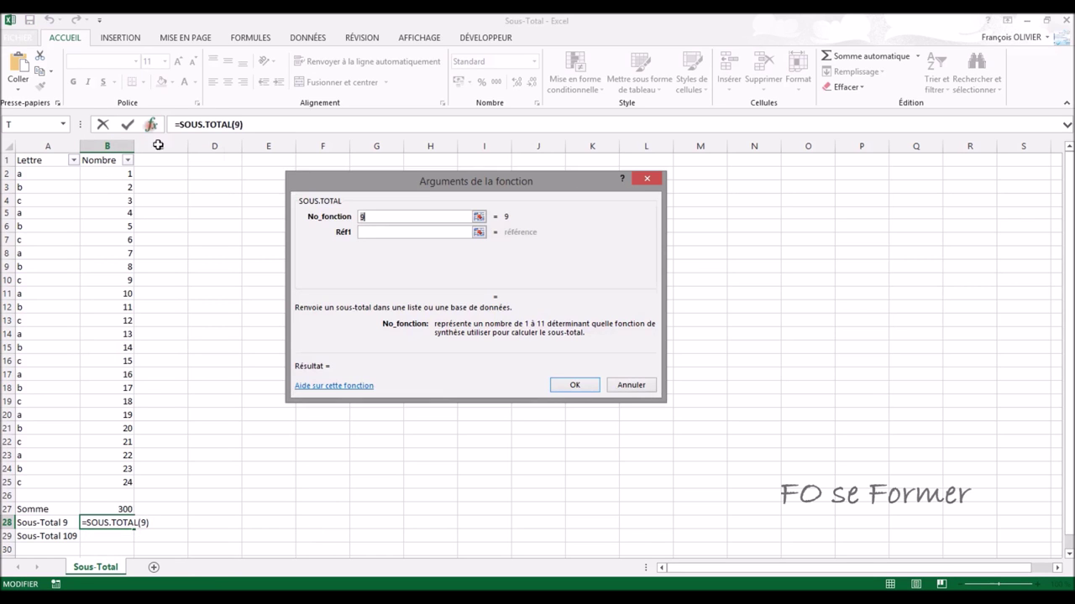
# - Set Réf1 to B2:B25 so B28 holds =SOUS.TOTAL(9;B2:B25) showing 300
pyautogui.click(369, 234)
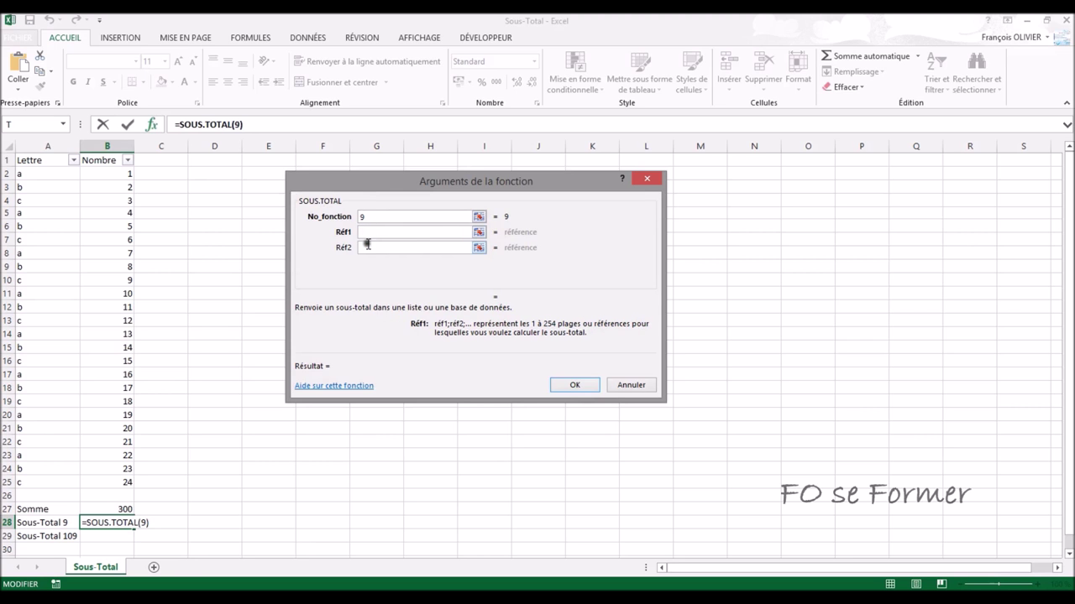
pyautogui.moveTo(127, 175); pyautogui.dragTo(112, 490)
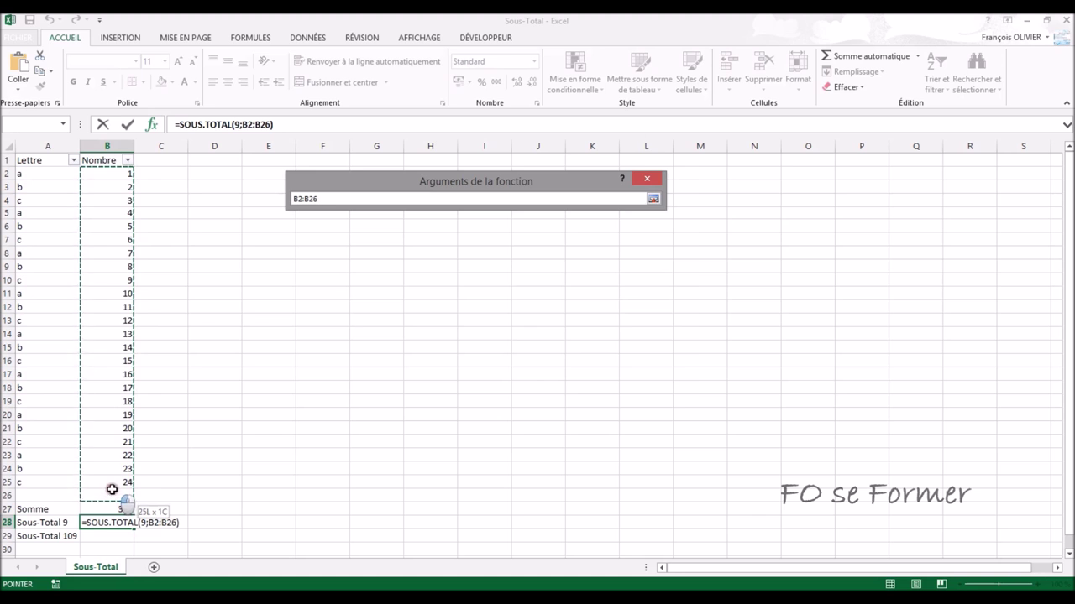
pyautogui.moveTo(112, 490); pyautogui.dragTo(110, 482)
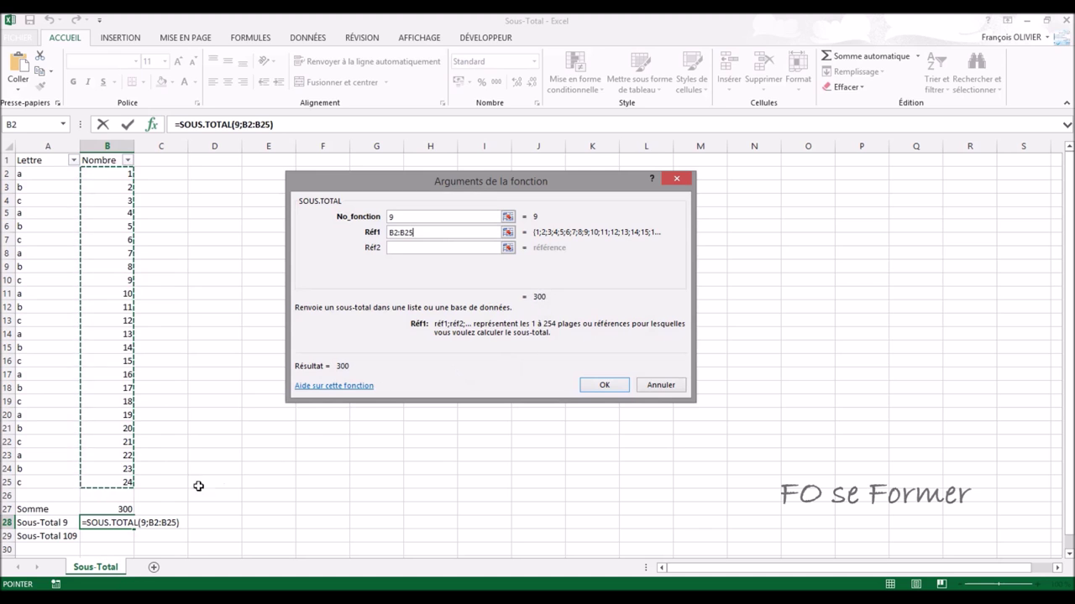
pyautogui.click(603, 386)
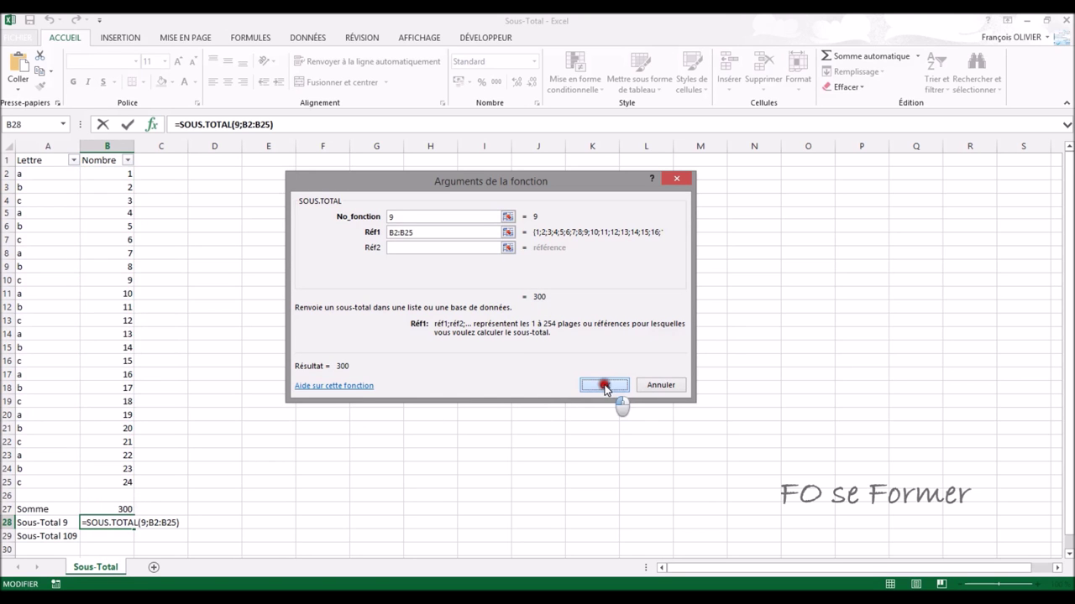
pyautogui.click(99, 536)
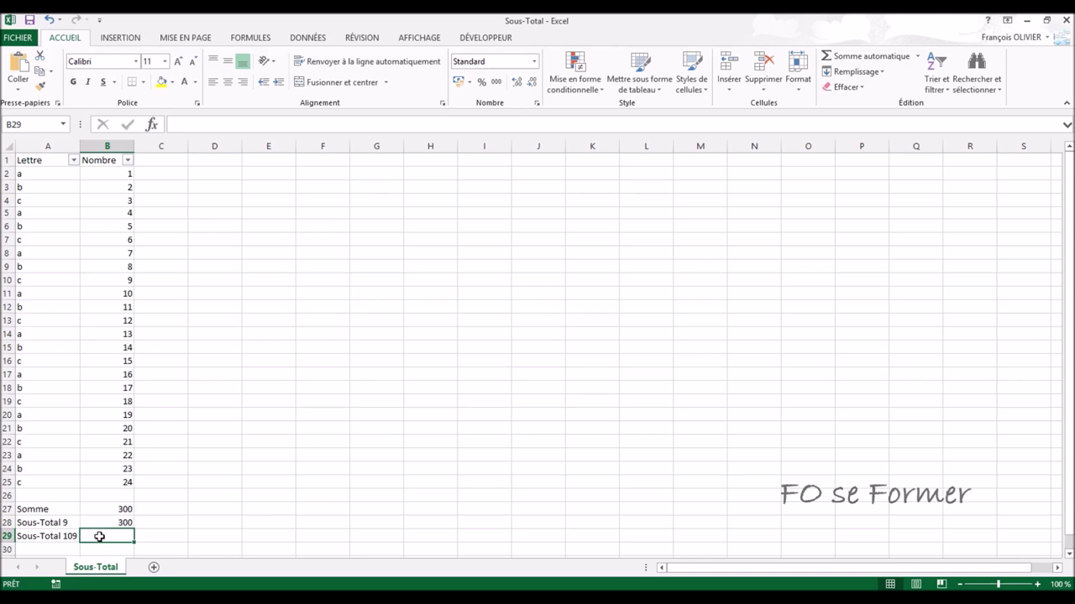
# - Start =SOUS.TOTAL( in B29 with function number 109 (SOMME) from the list
pyautogui.write('=so')
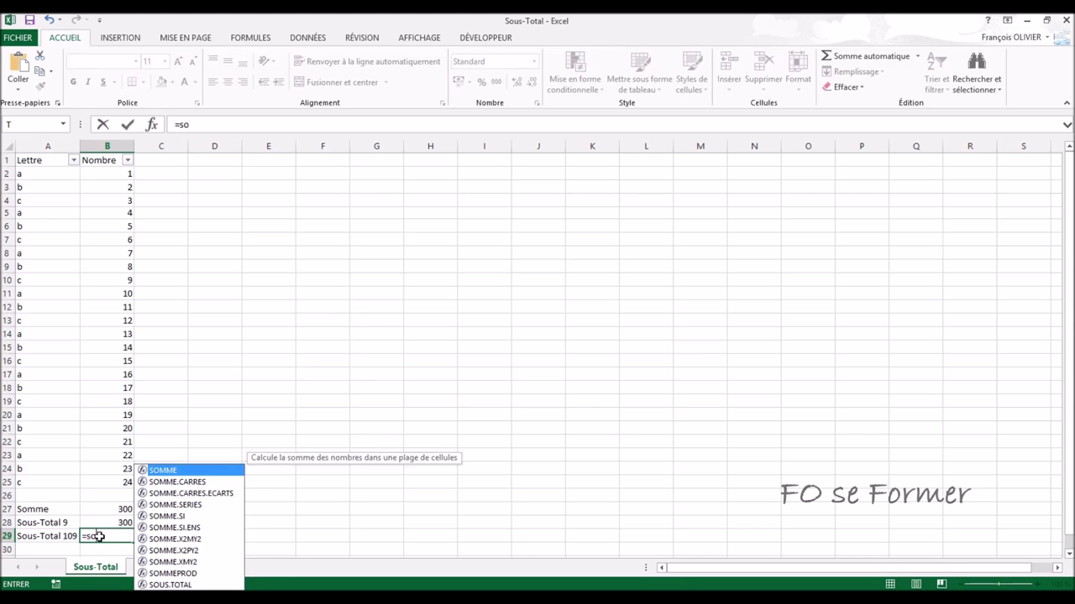
pyautogui.write('us')
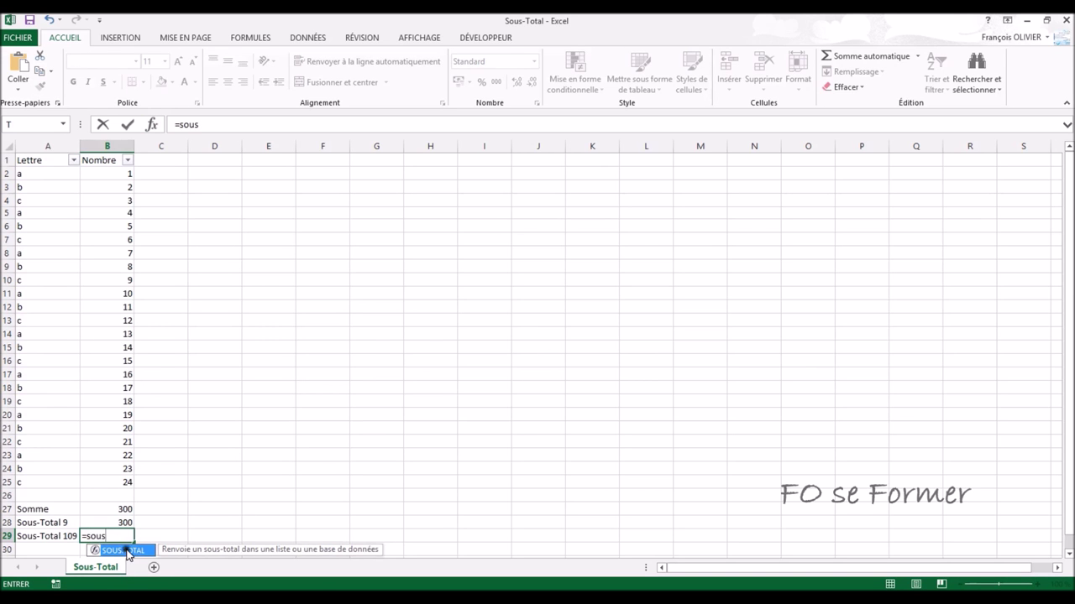
pyautogui.doubleClick(126, 550)
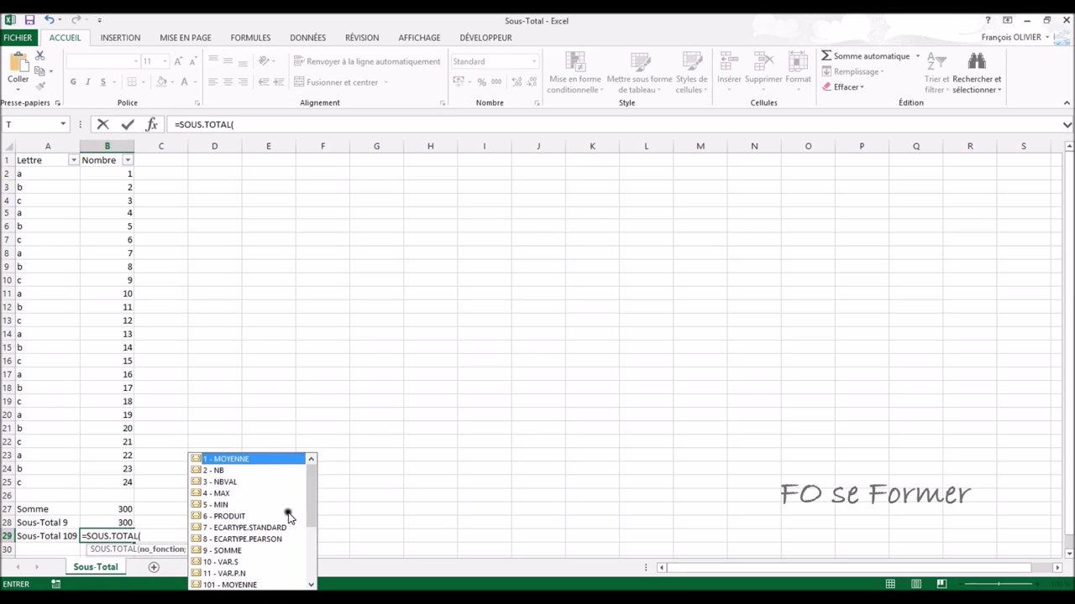
pyautogui.moveTo(310, 496); pyautogui.dragTo(312, 519)
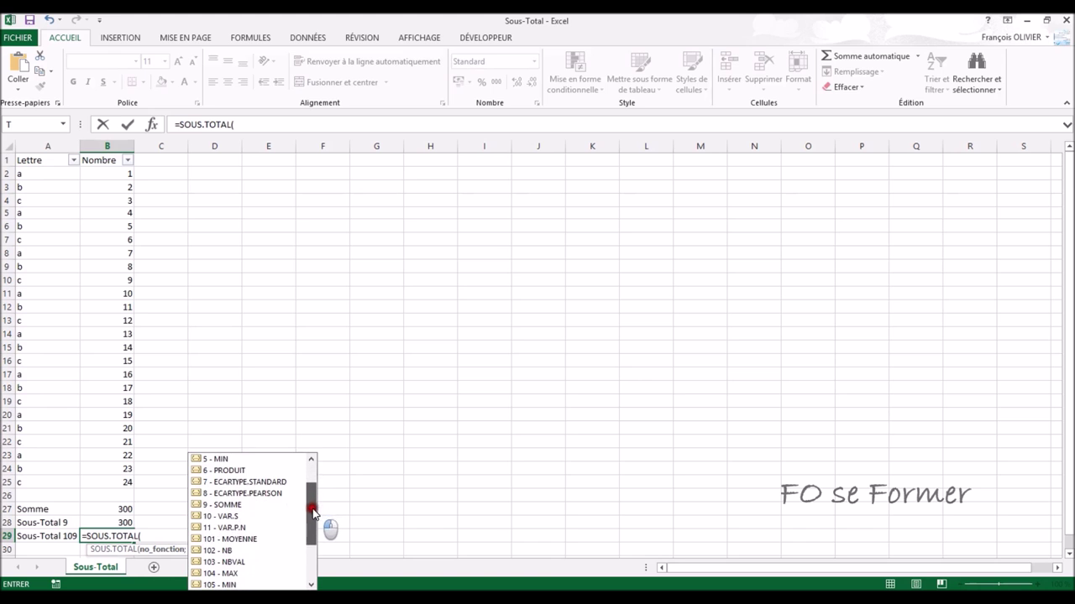
pyautogui.moveTo(313, 519); pyautogui.dragTo(315, 542)
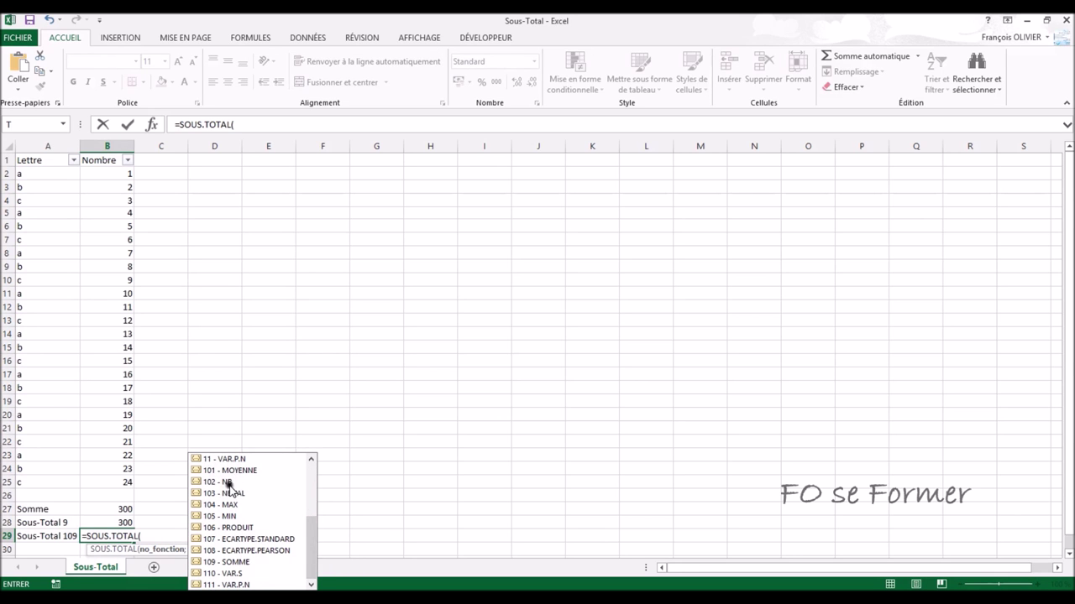
pyautogui.moveTo(310, 544)
pyautogui.mouseDown()
pyautogui.moveTo(320, 496)
pyautogui.moveTo(319, 510)
pyautogui.mouseUp()
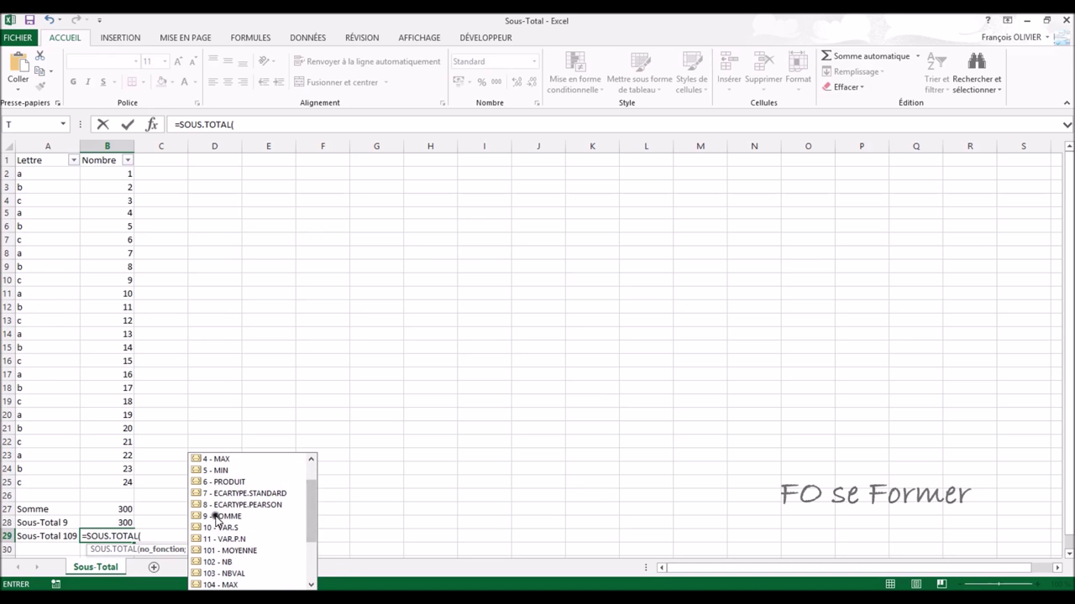
pyautogui.moveTo(310, 521); pyautogui.dragTo(328, 583)
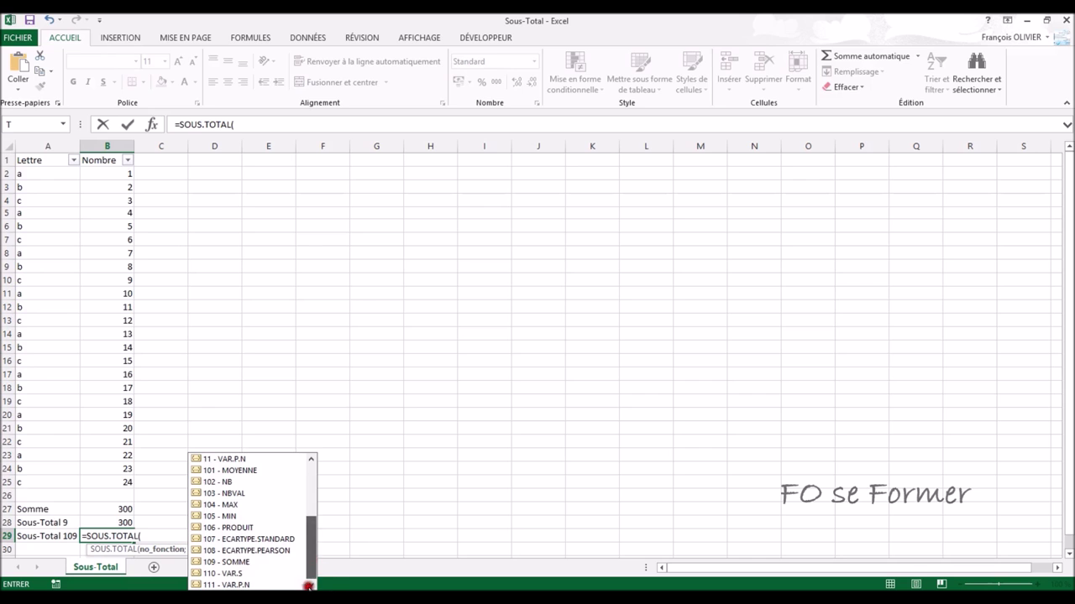
pyautogui.click(239, 563)
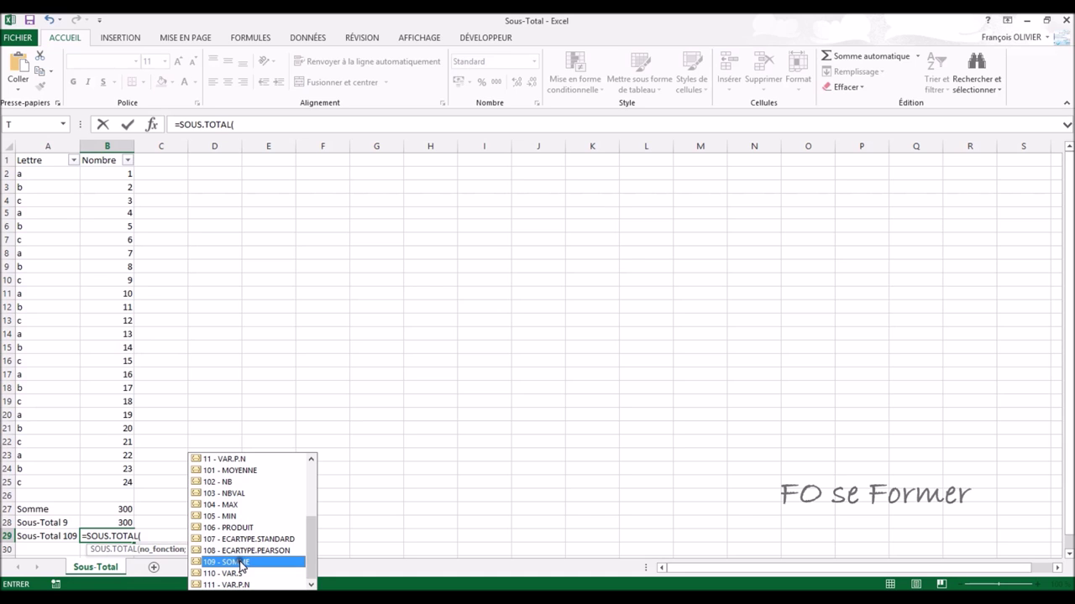
pyautogui.doubleClick(239, 563)
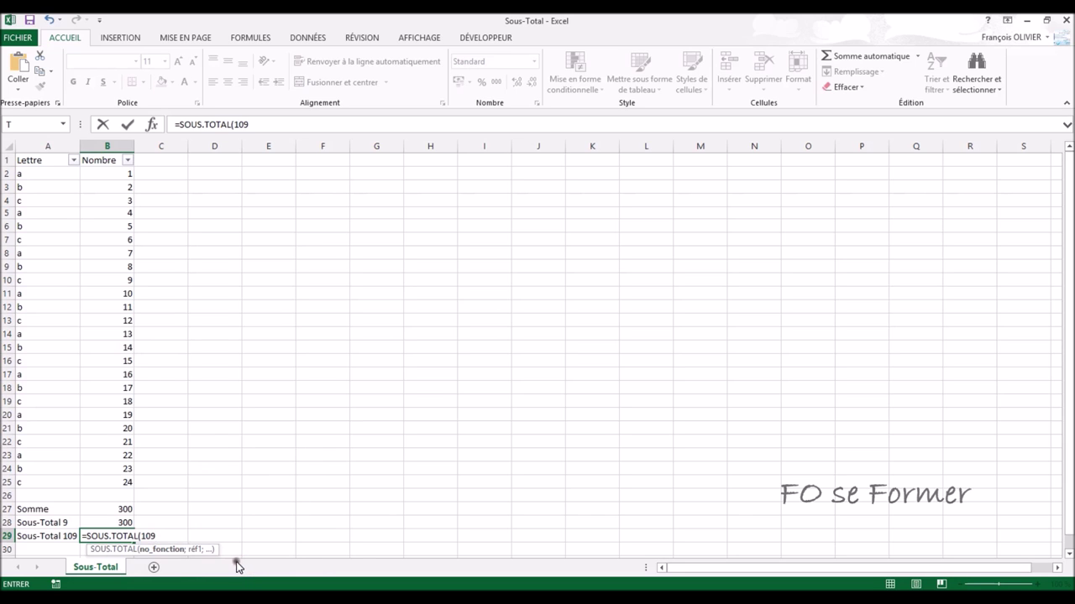
# - Set Réf1 to B2:B25 so B29 holds =SOUS.TOTAL(109;B2:B25) showing 300
pyautogui.click(151, 124)
pyautogui.click(377, 233)
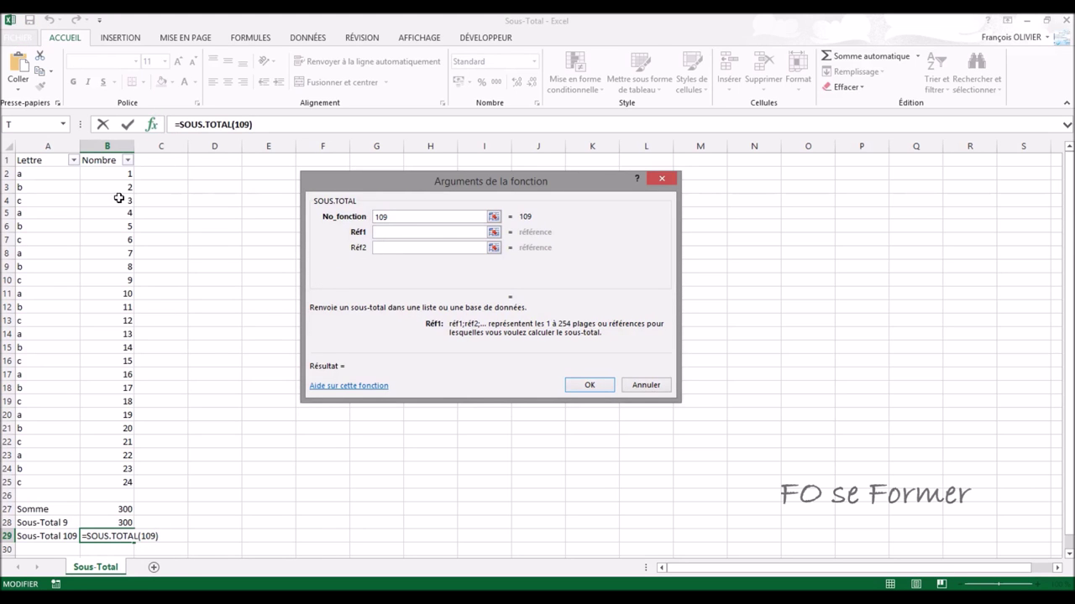
pyautogui.moveTo(118, 173); pyautogui.dragTo(112, 386)
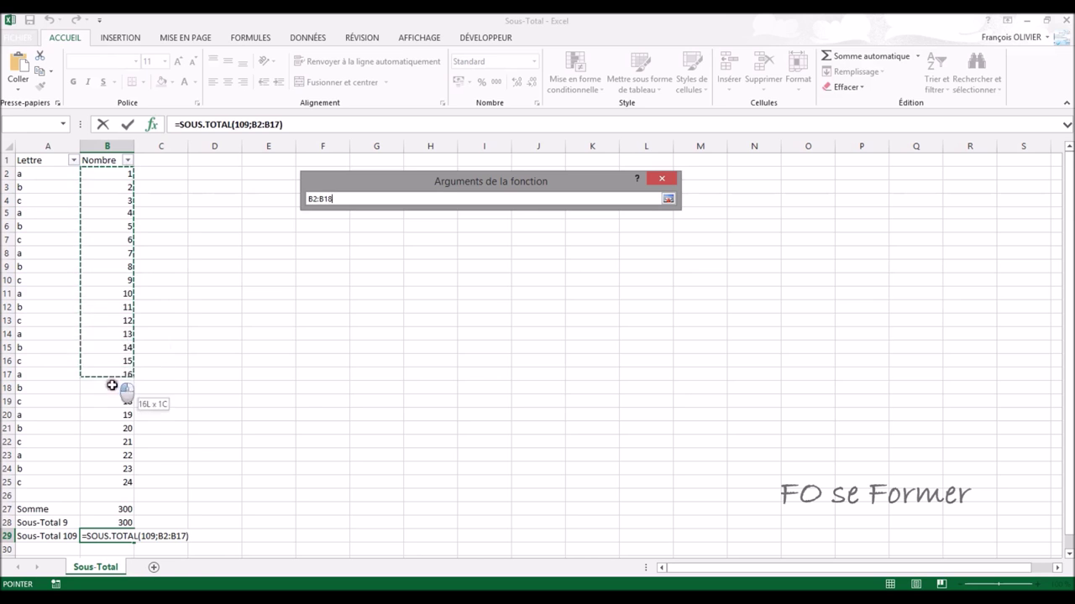
pyautogui.moveTo(112, 386); pyautogui.dragTo(111, 482)
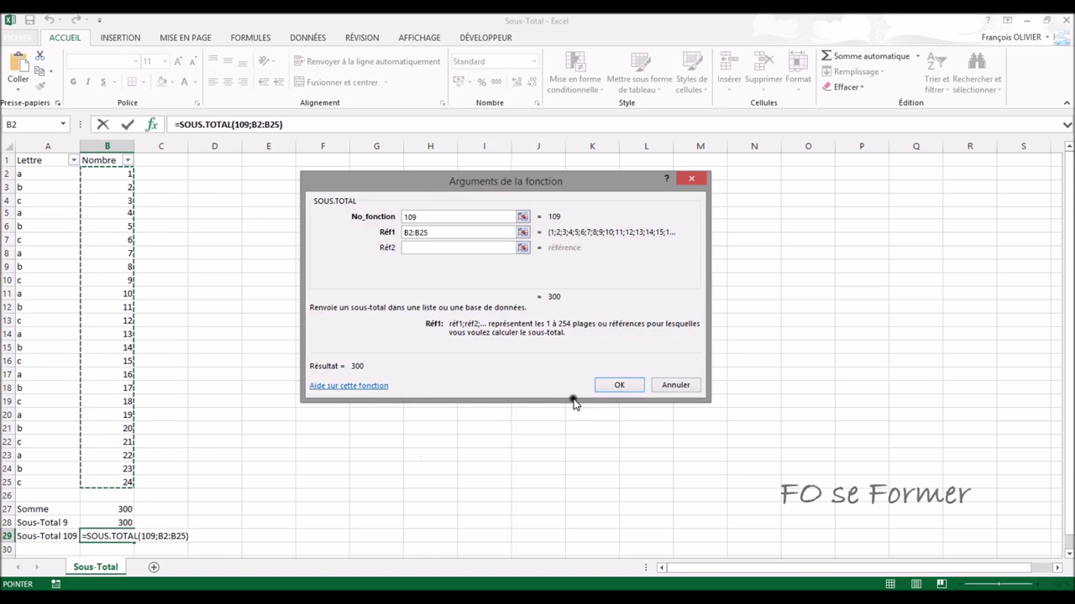
pyautogui.click(621, 385)
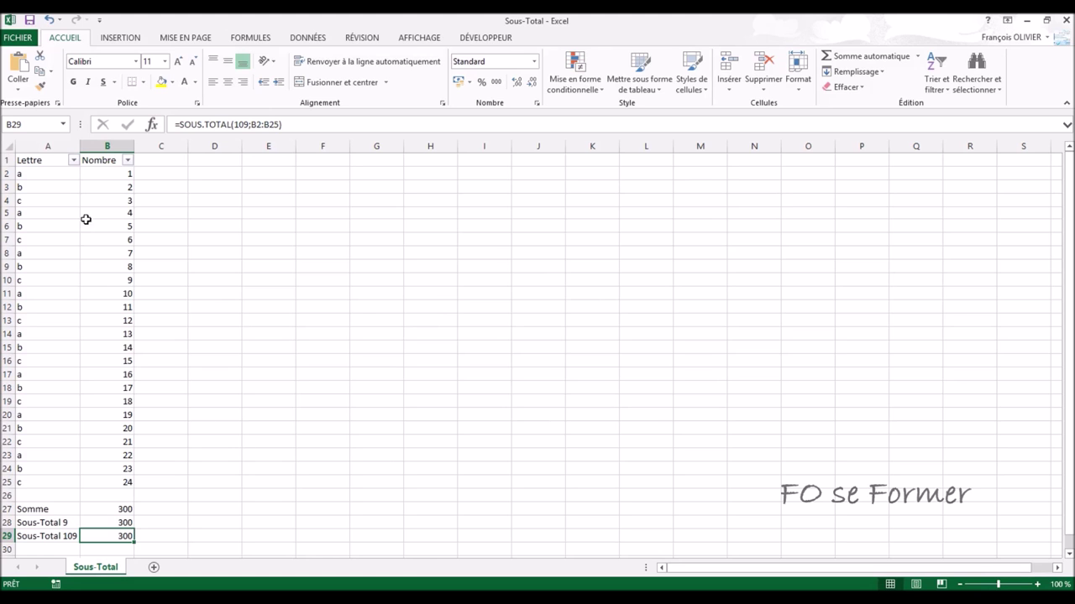
pyautogui.click(74, 160)
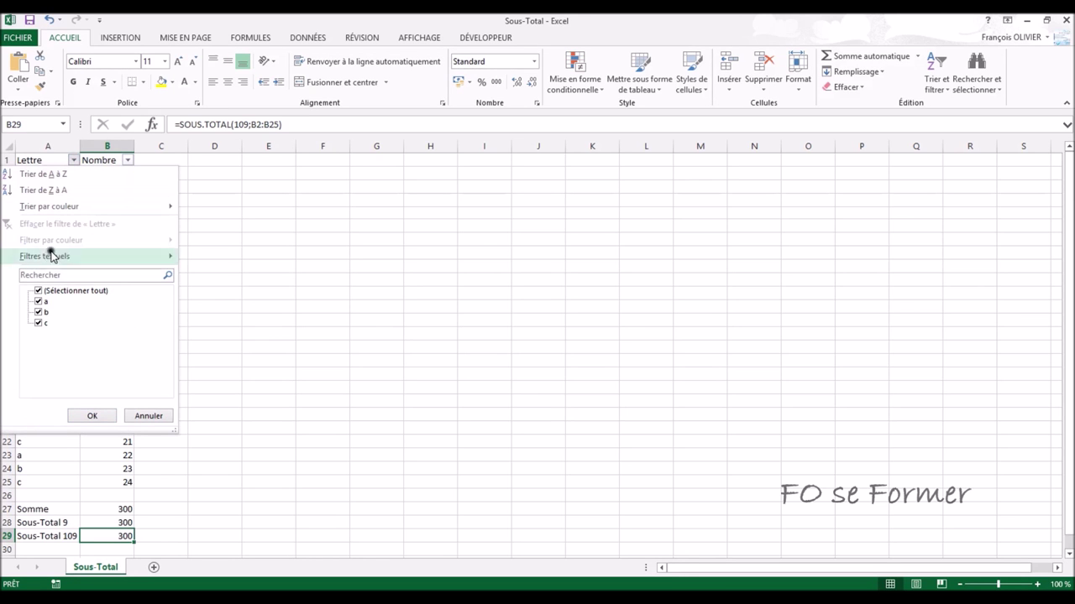
pyautogui.click(38, 311)
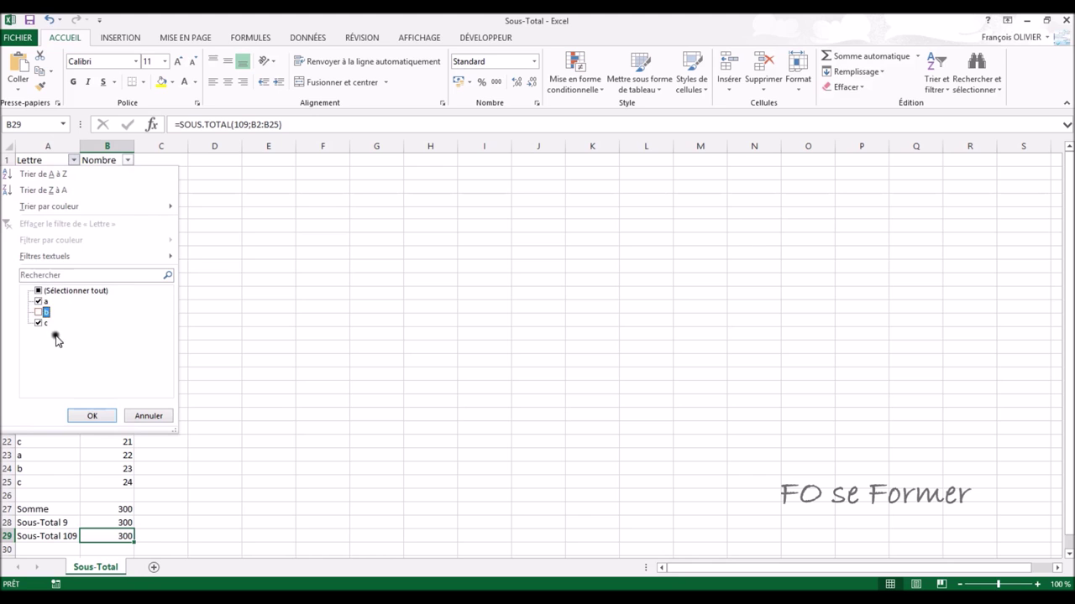
pyautogui.click(95, 416)
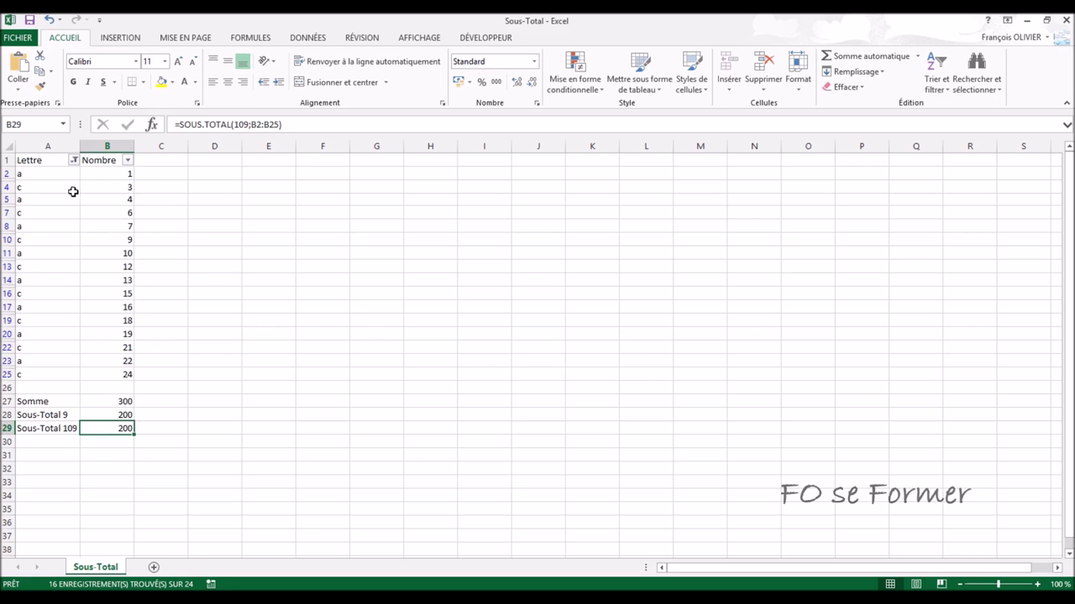
pyautogui.click(74, 160)
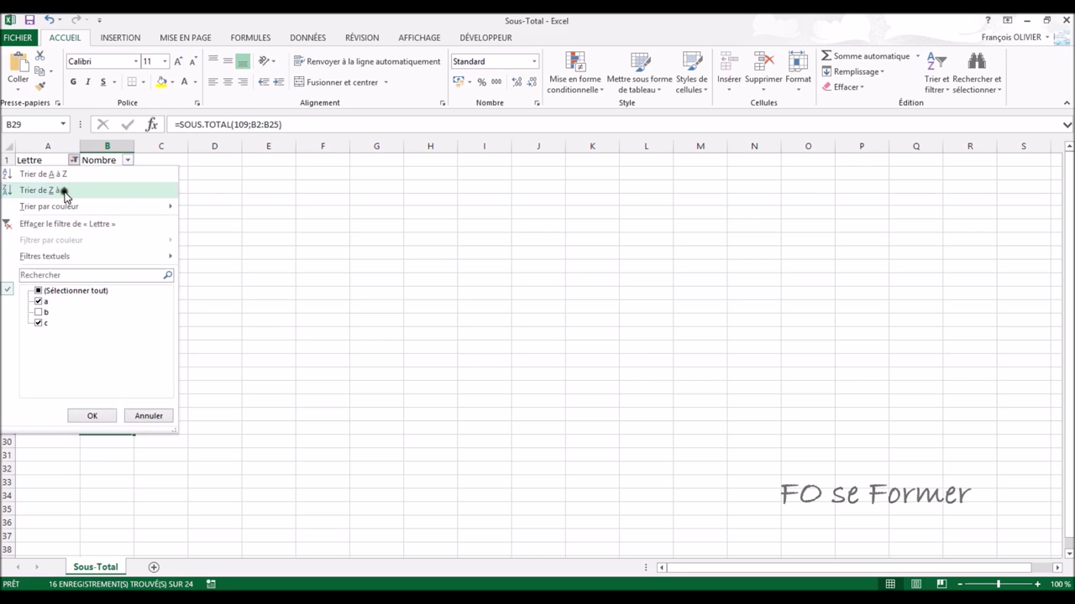
pyautogui.click(38, 313)
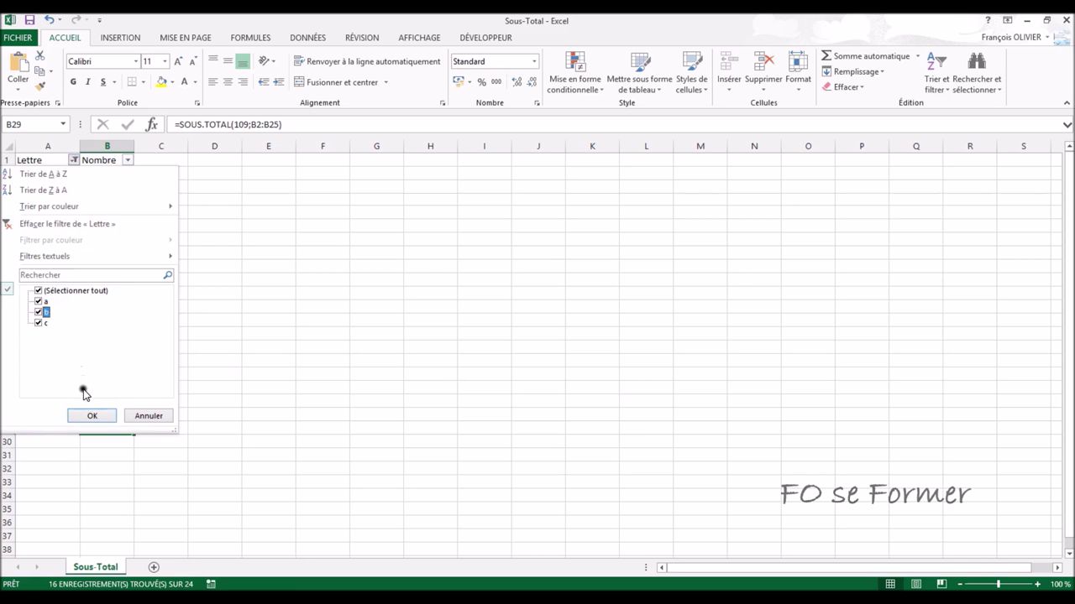
pyautogui.click(90, 417)
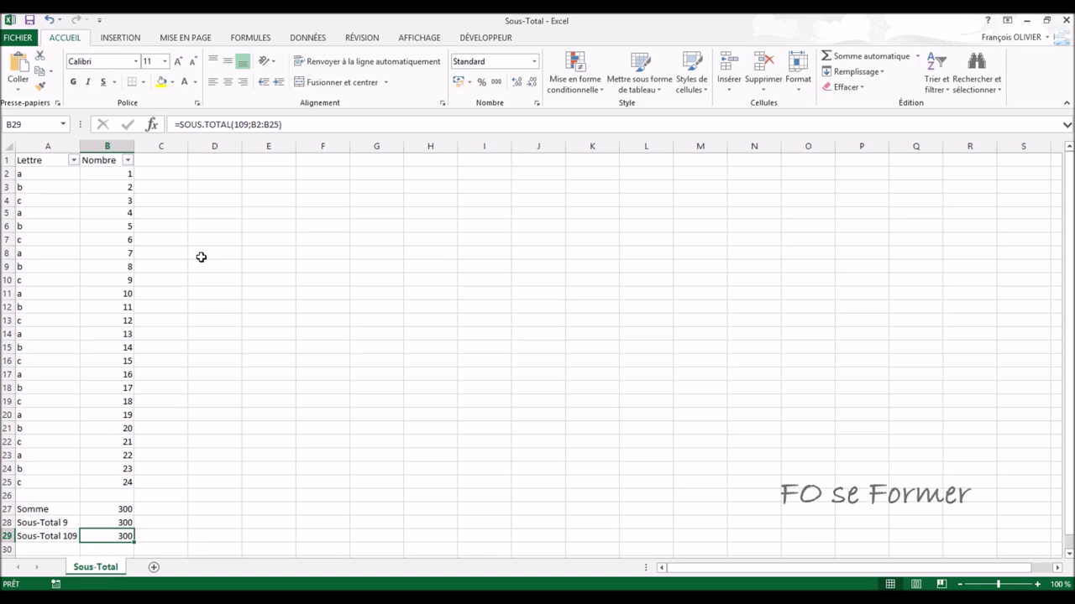
# - Hide rows 6–12 so Sous-Total 109 drops to 244, then undo the hiding
pyautogui.moveTo(5, 227); pyautogui.dragTo(5, 304)
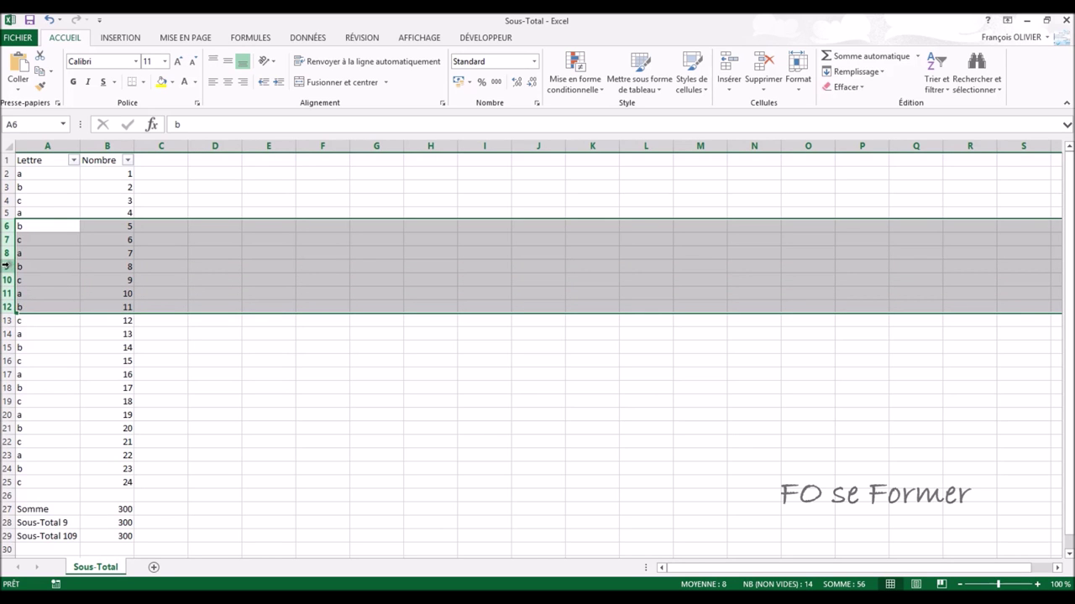
pyautogui.rightClick(6, 267)
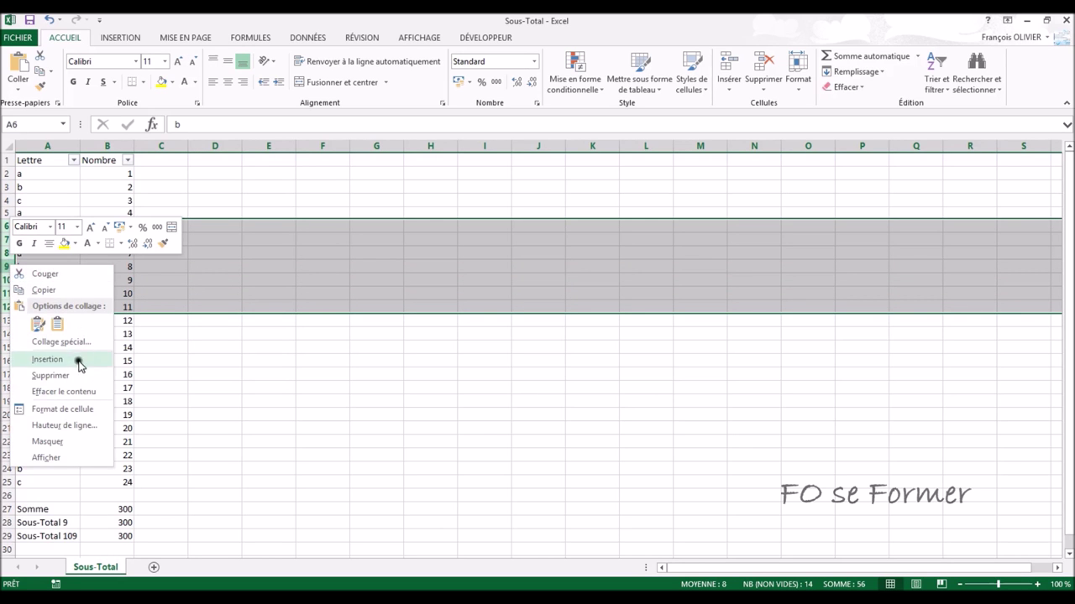
pyautogui.click(79, 443)
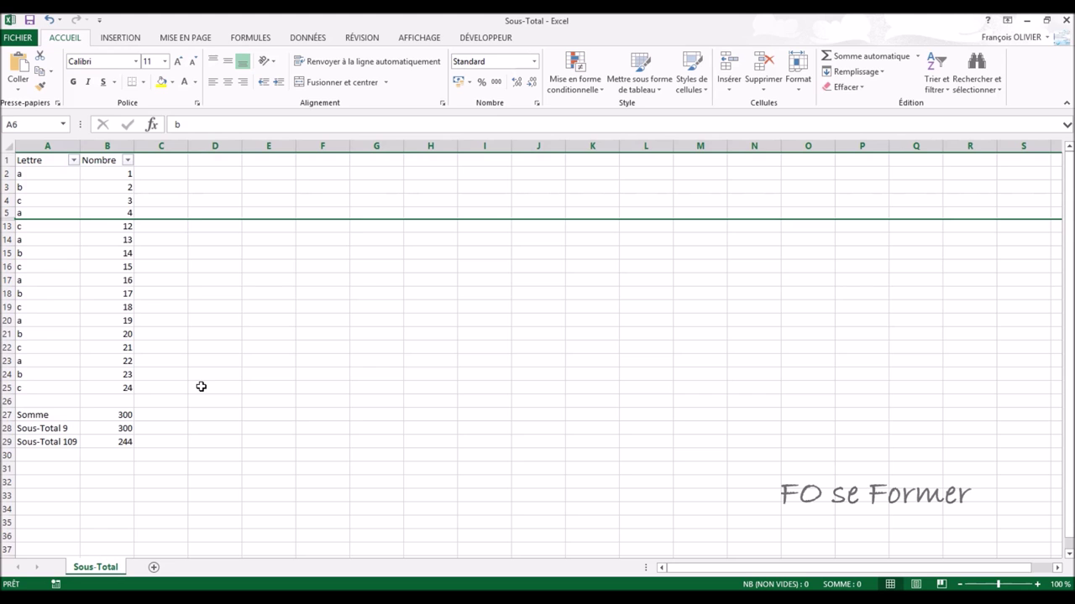
pyautogui.click(48, 19)
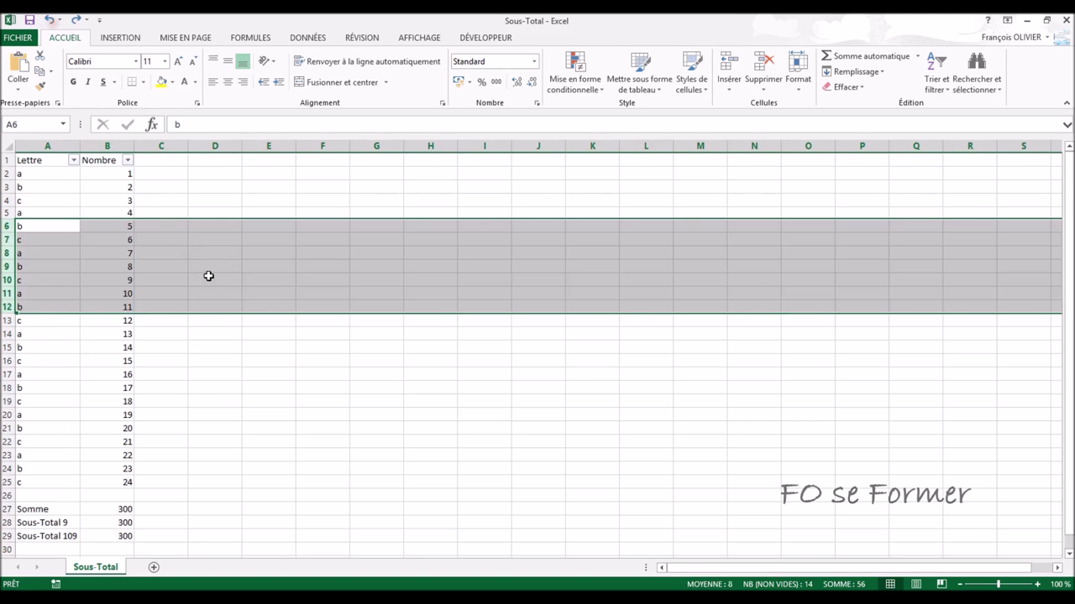
# - Clear the row selection by selecting cell D10
pyautogui.click(208, 276)
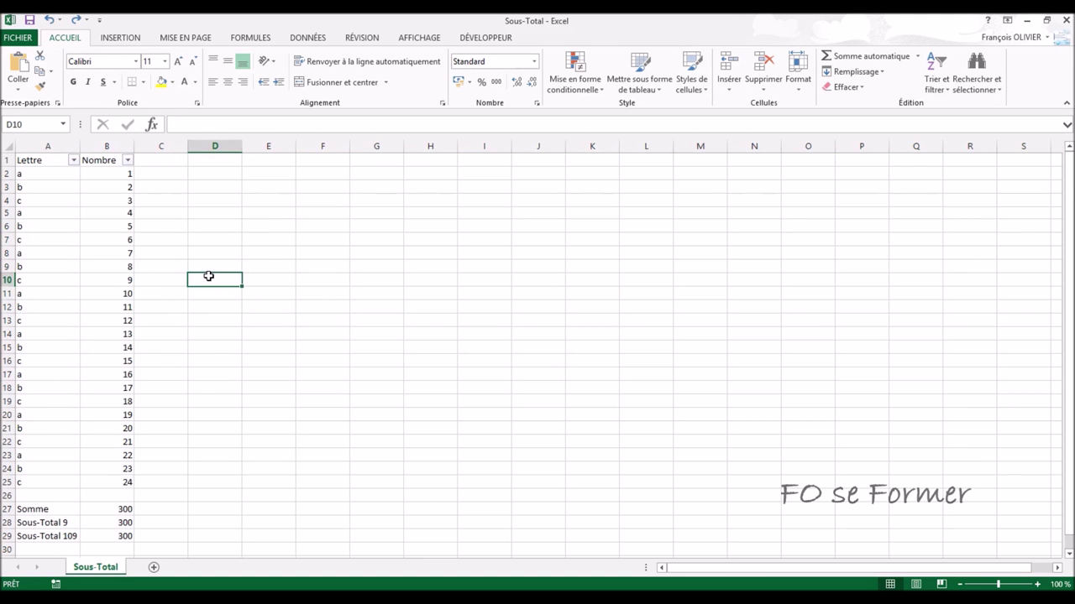